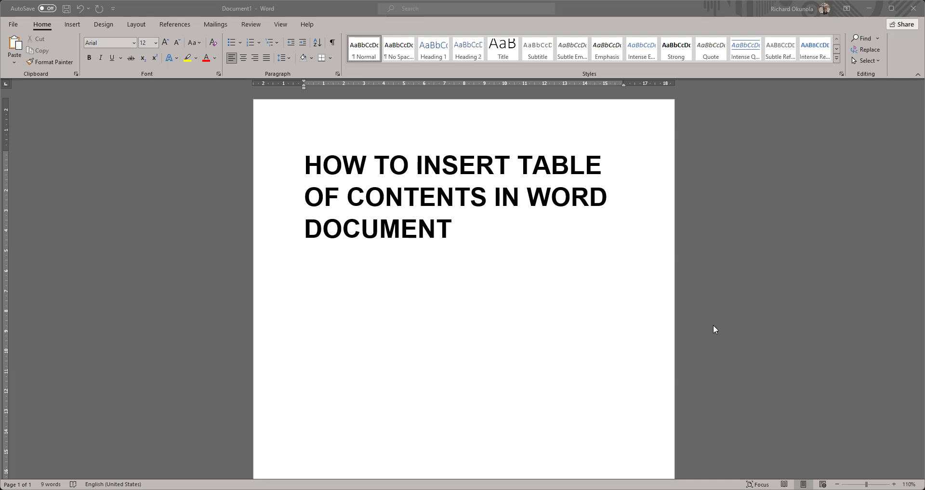
Paste the AI-bias article as plain text on the empty line below the title
left_click(337, 289)
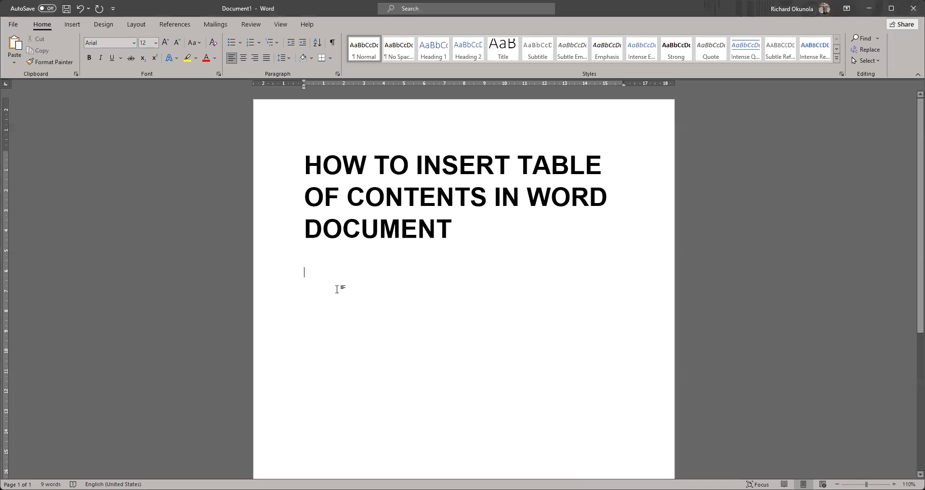
right_click(315, 271)
left_click(367, 319)
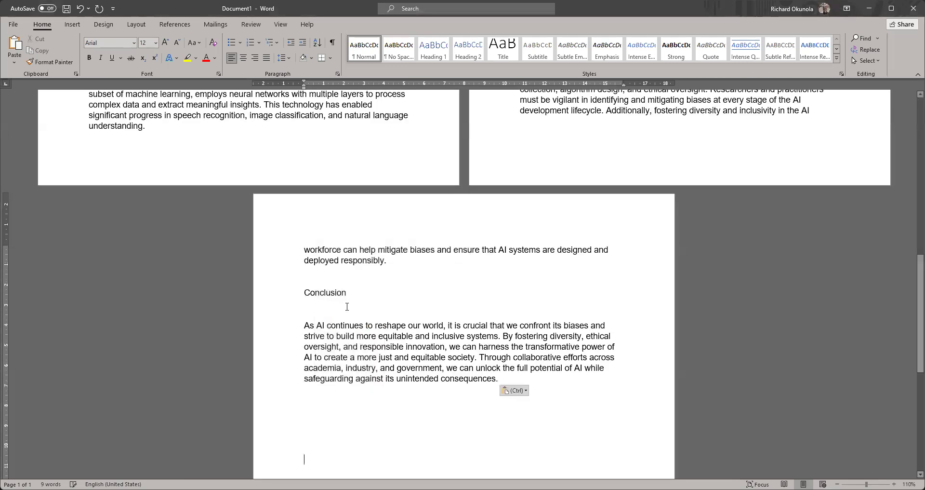
Bold the line 'Unveiling the Veil: Exploring the Bias of AI' and remove the blank line under Introduction
key("ctrl+Home")
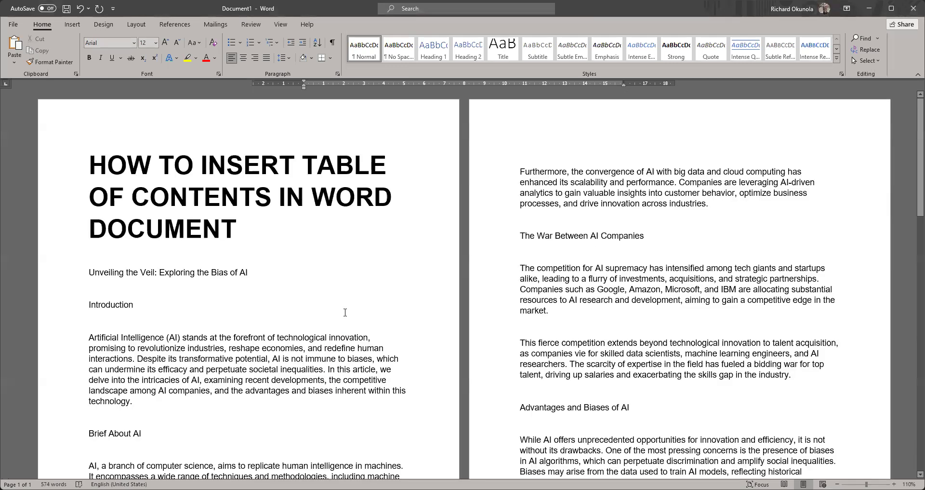
scroll(345, 312, "down", 3)
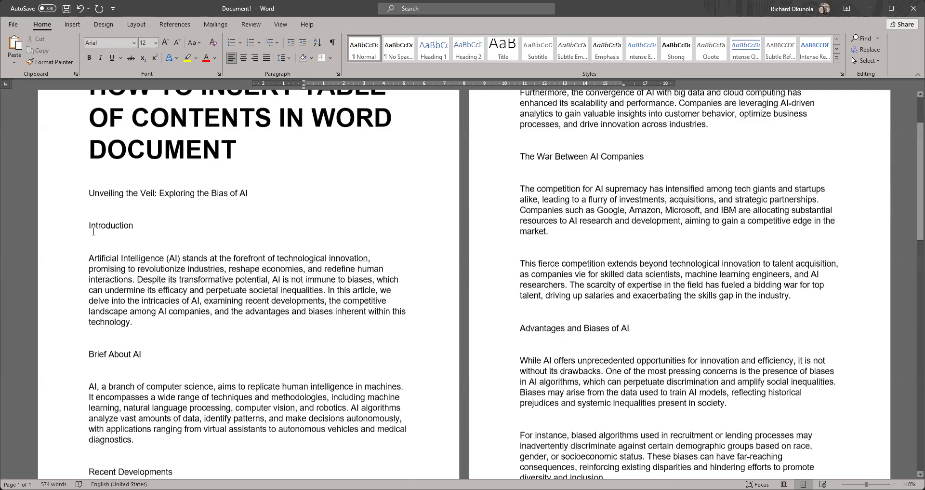
left_click(87, 198)
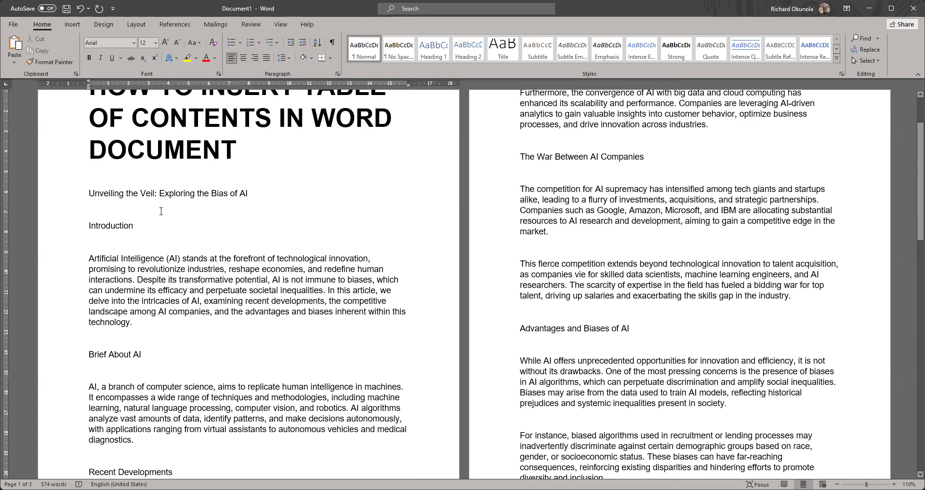
left_click(125, 193)
triple_click(124, 193)
key("ctrl+b")
left_click(91, 232)
key("BackSpace")
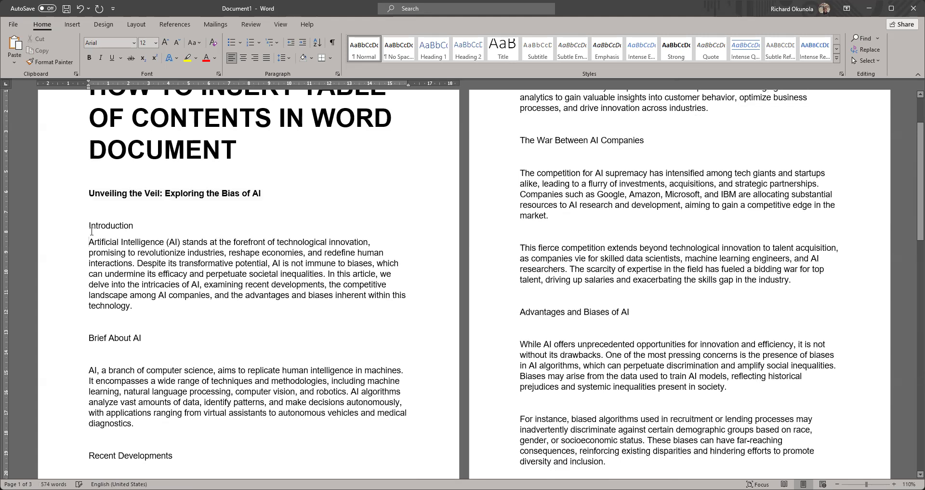
left_click(74, 25)
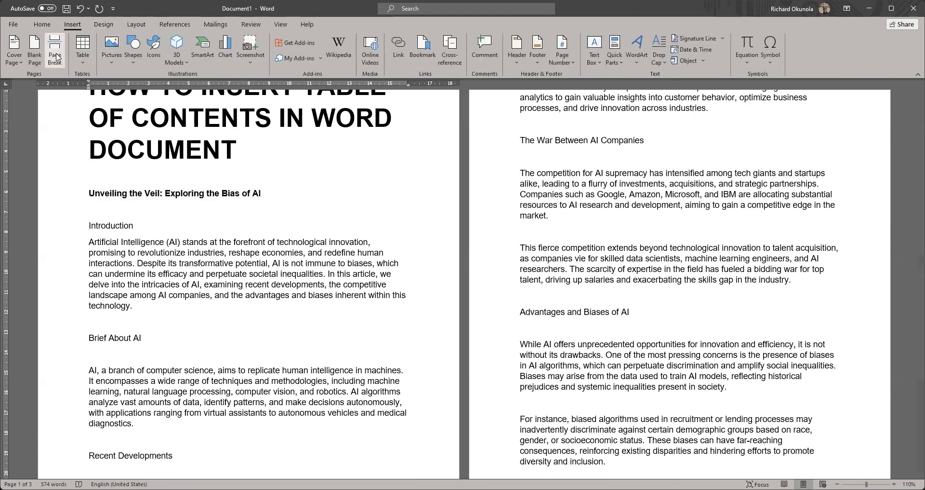
Insert a page break so the article starts on a new page after the title
left_click(56, 58)
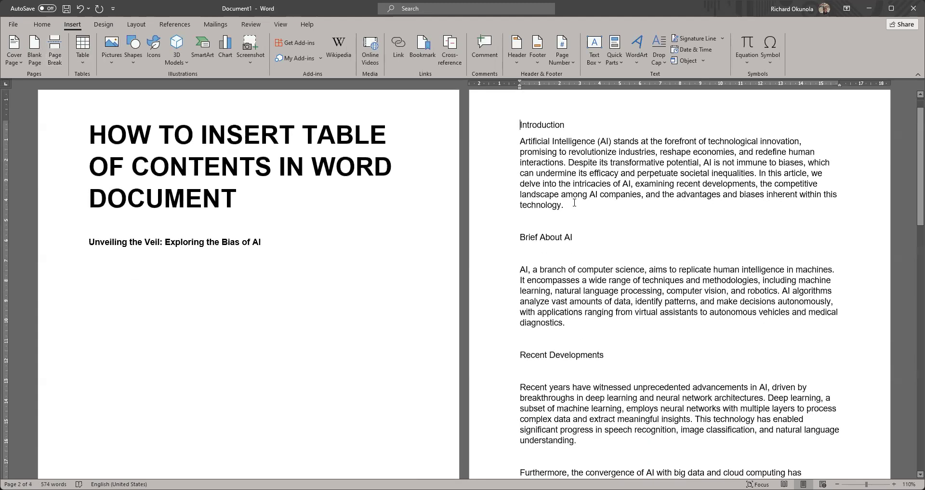
scroll(263, 285, "up", 1)
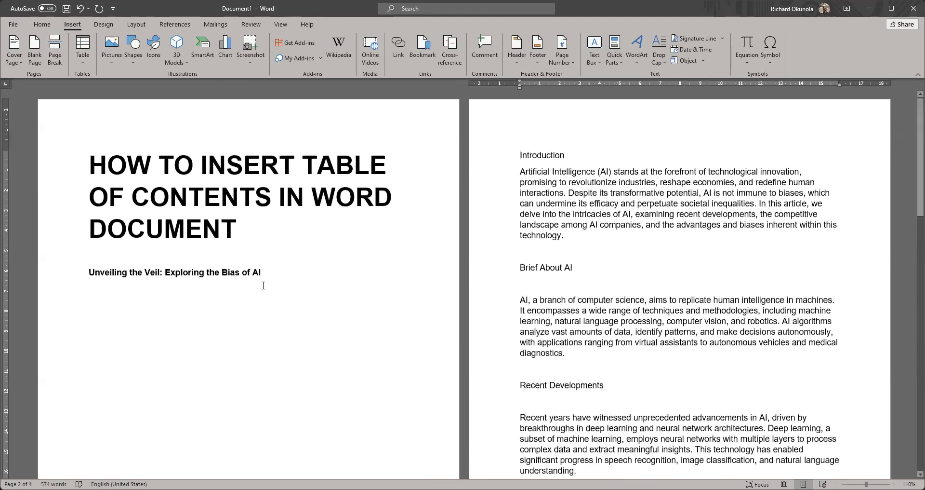
left_click(94, 304)
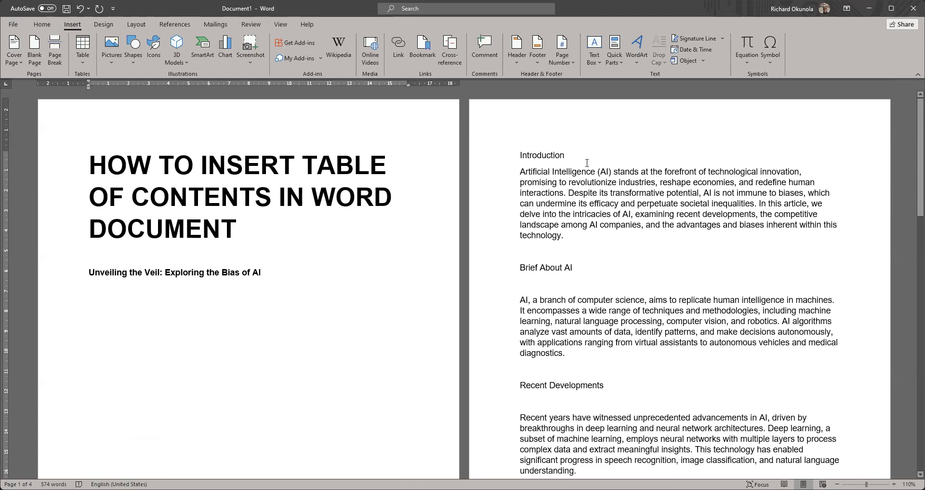
Style the Introduction heading as Heading 1
double_click(547, 155)
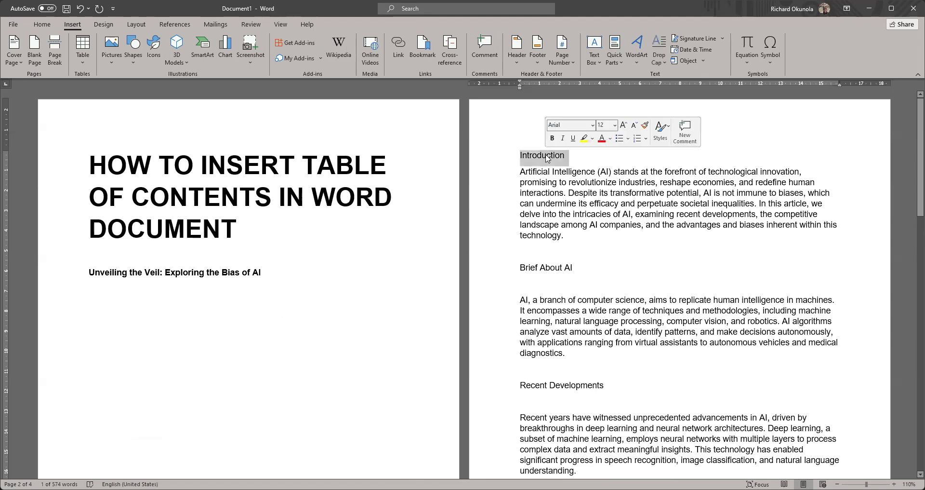
left_click(49, 26)
left_click(453, 53)
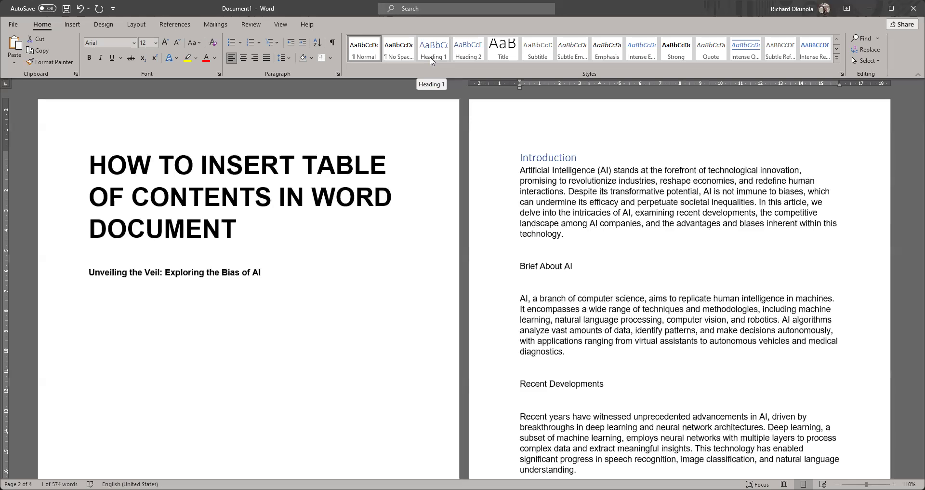
left_click(431, 57)
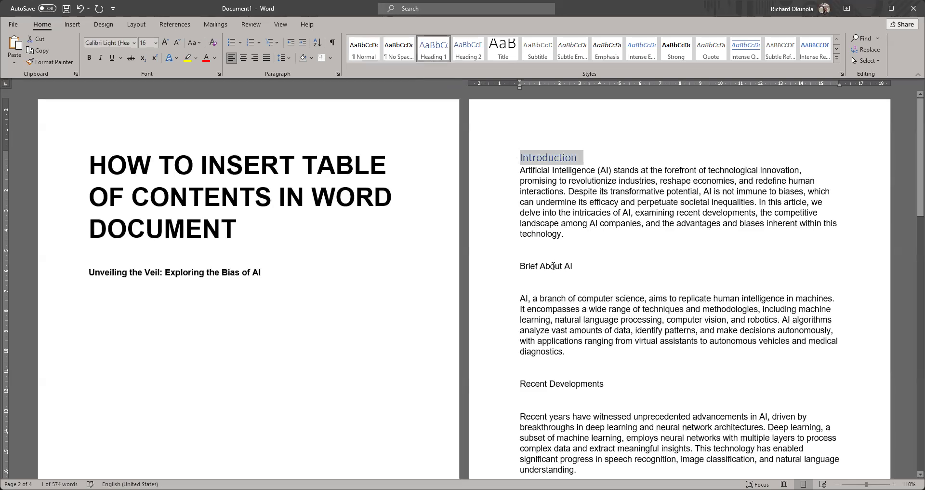
Copy the Introduction heading format to Brief About AI and Recent Developments
left_click(51, 62)
left_click(506, 271)
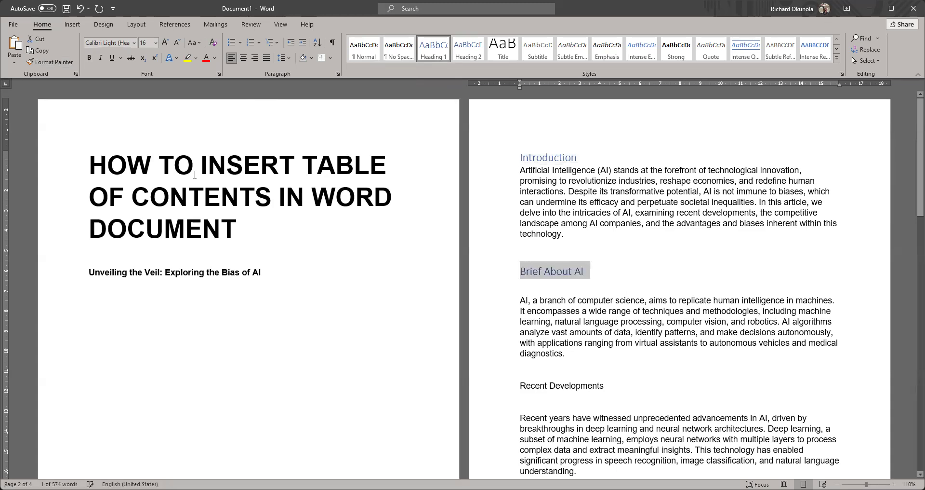
left_click(51, 62)
scroll(530, 289, "down", 3)
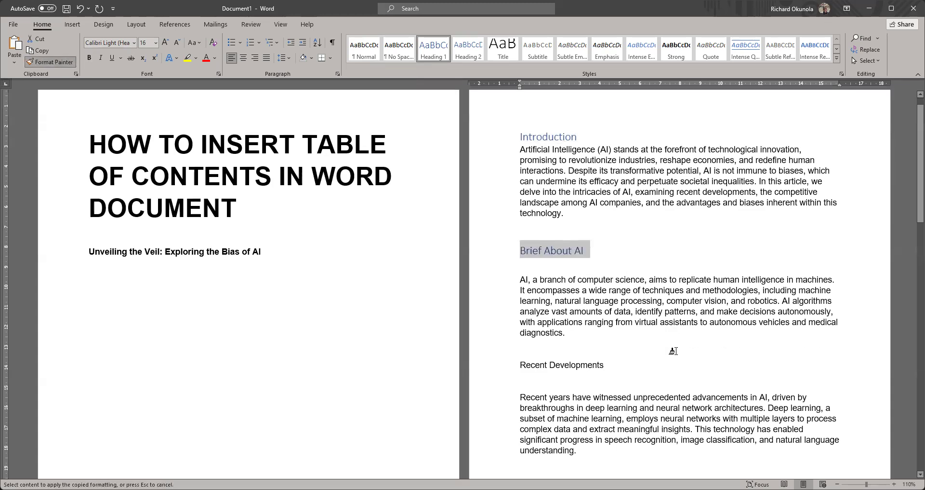
left_click(506, 265)
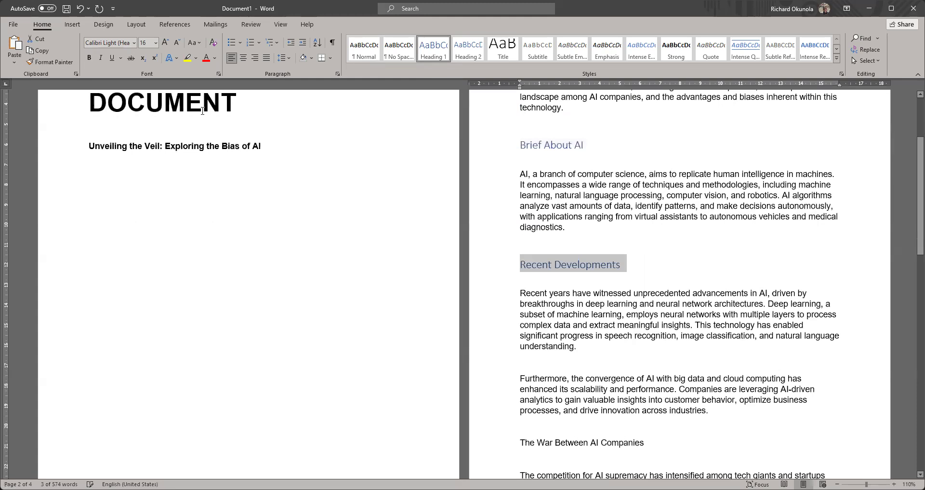
Copy the heading format to The War Between AI Companies, Advantages and Biases of AI, and Conclusion
left_click(56, 61)
scroll(627, 313, "down", 3)
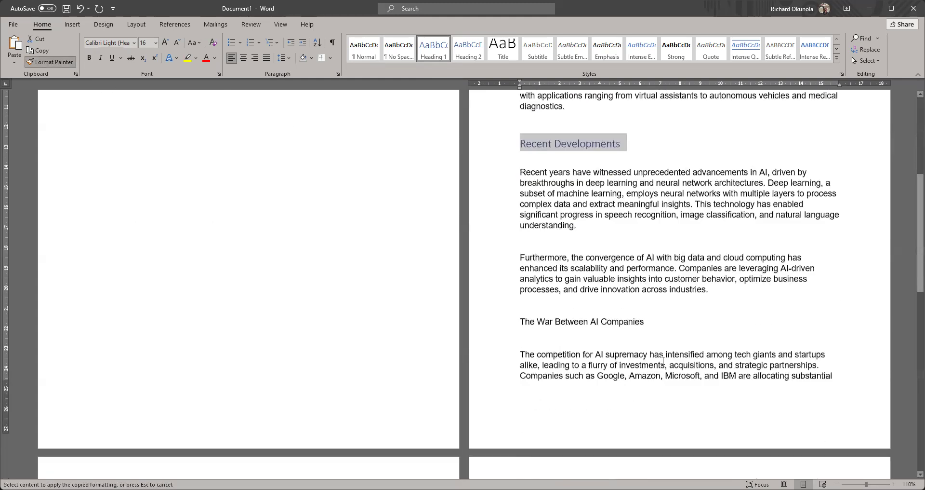
scroll(609, 287, "down", 2)
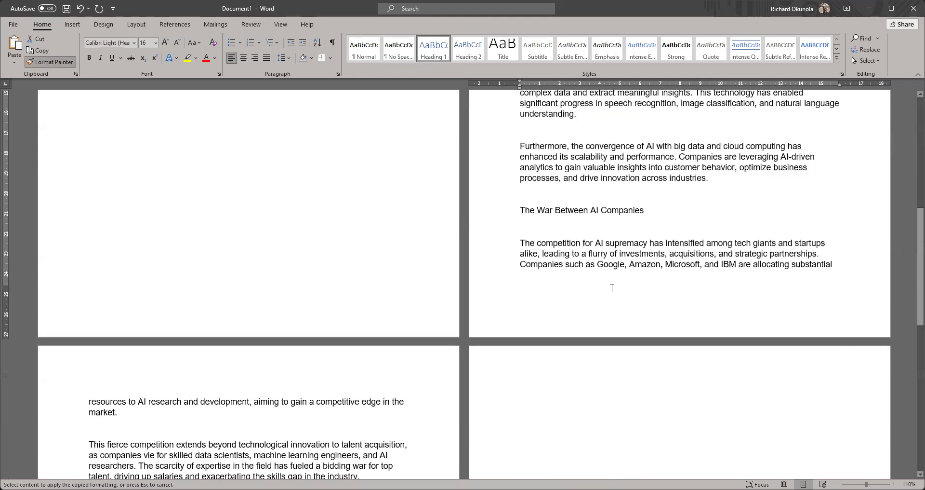
left_click(501, 215)
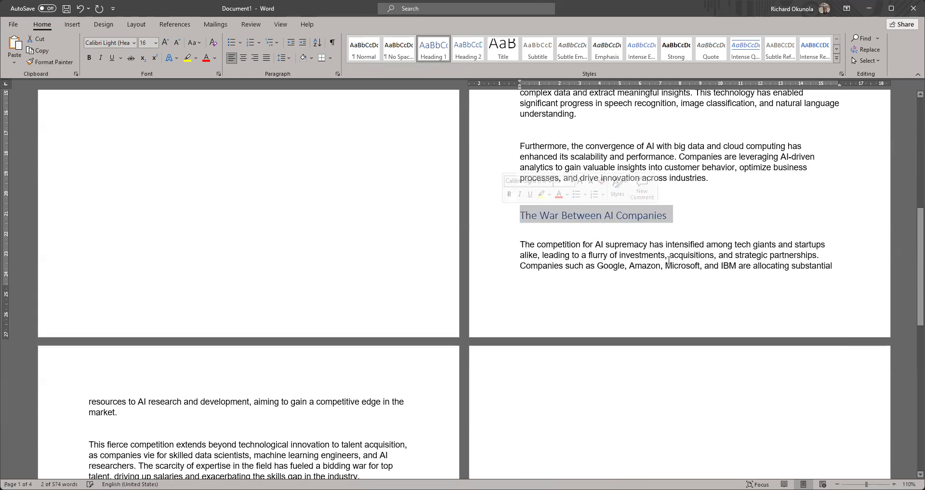
scroll(668, 261, "down", 3)
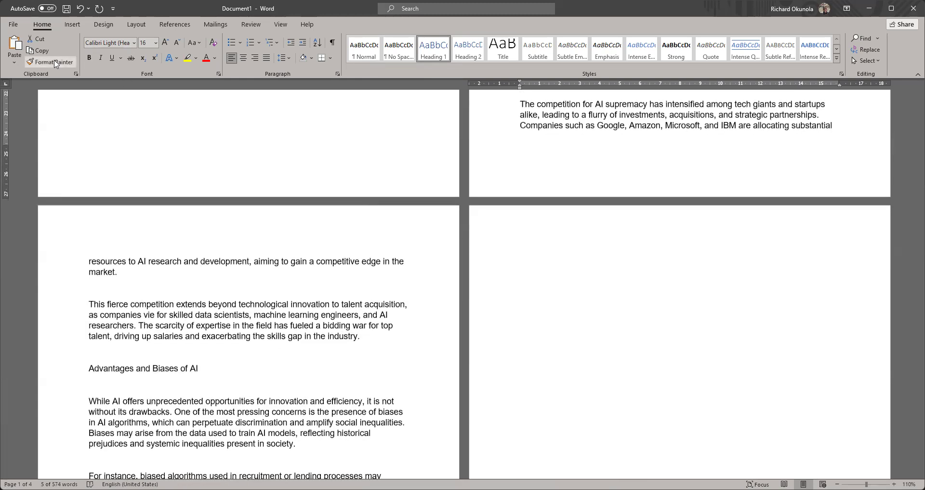
left_click(53, 62)
scroll(129, 248, "down", 2)
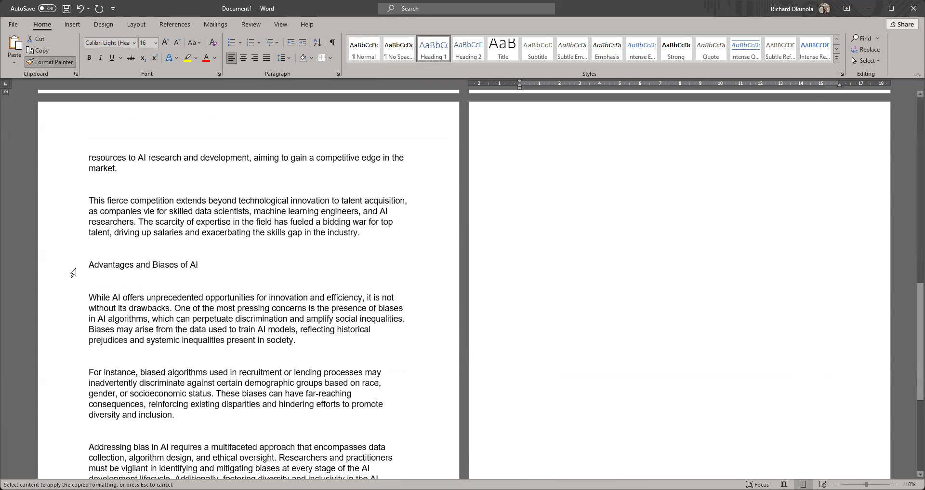
left_click_drag(88, 265, 198, 265)
scroll(77, 337, "down", 4)
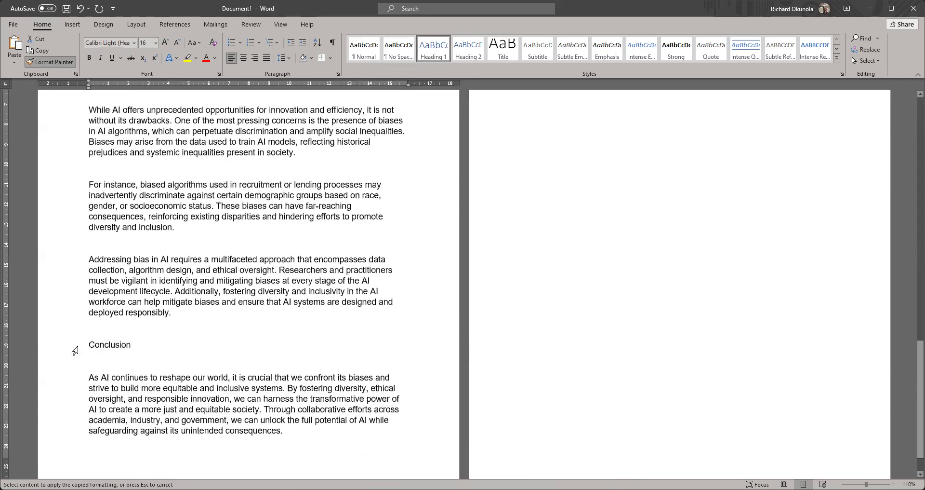
left_click(76, 348)
scroll(313, 289, "up", 15)
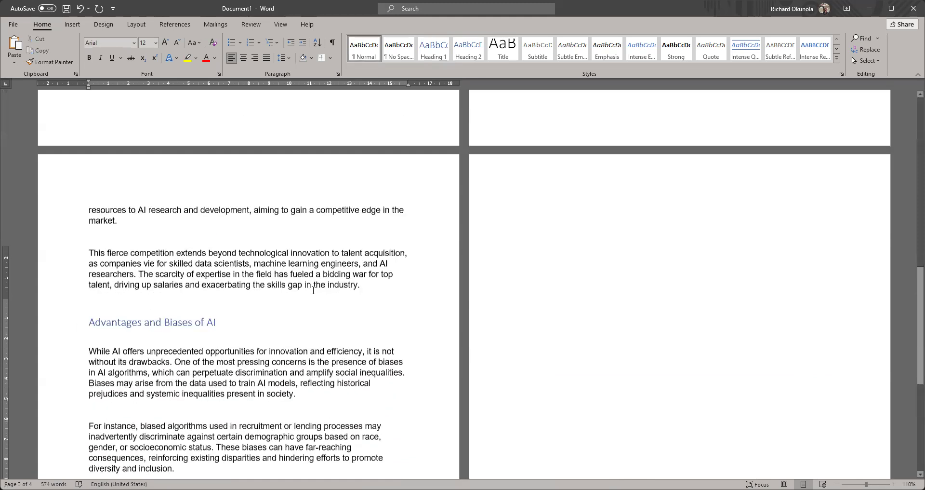
Delete the blank lines above and below Recent Developments and above the Furthermore paragraph
left_click(313, 289)
scroll(506, 287, "down", 2)
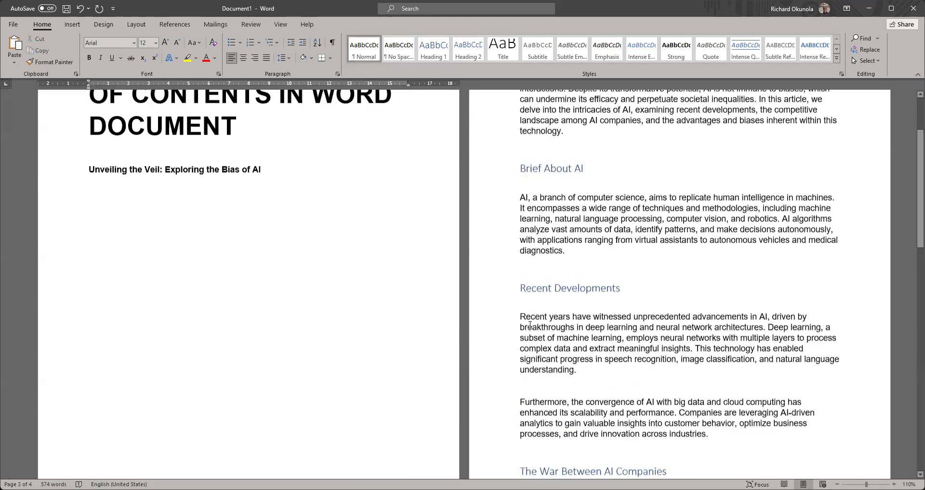
key("BackSpace")
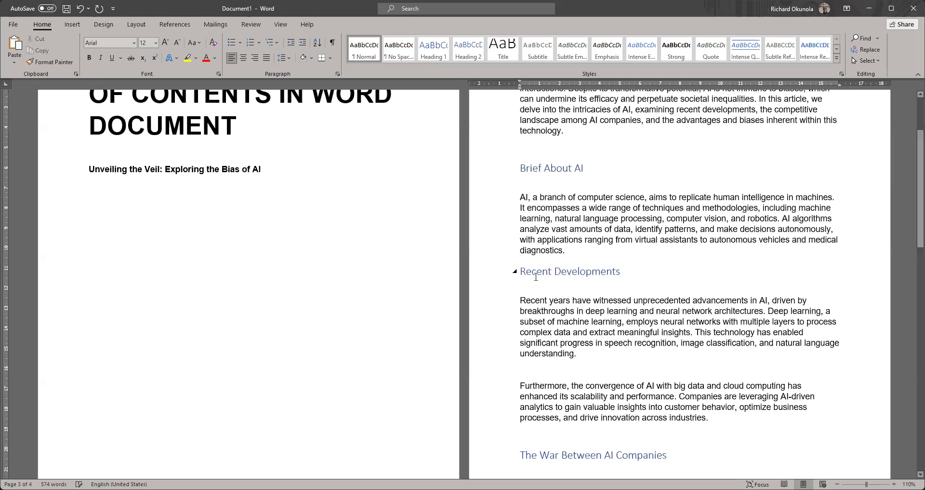
left_click(537, 287)
key("Delete")
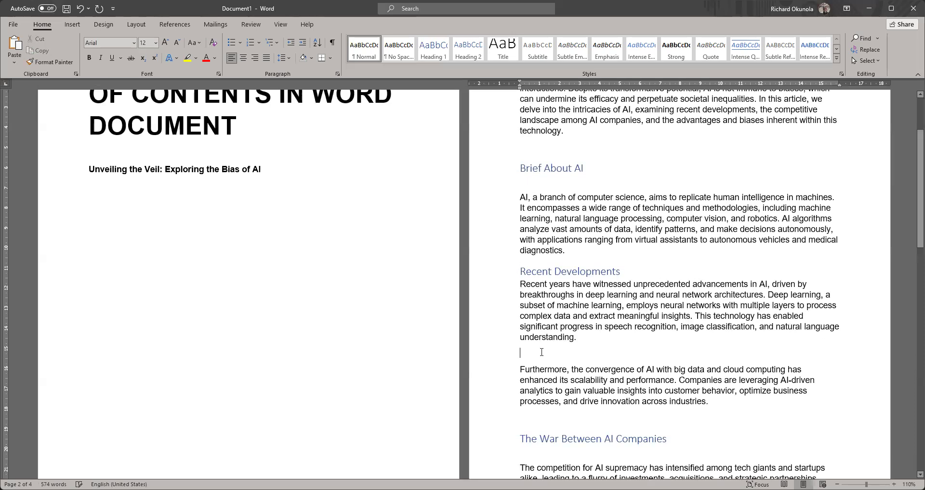
key("BackSpace")
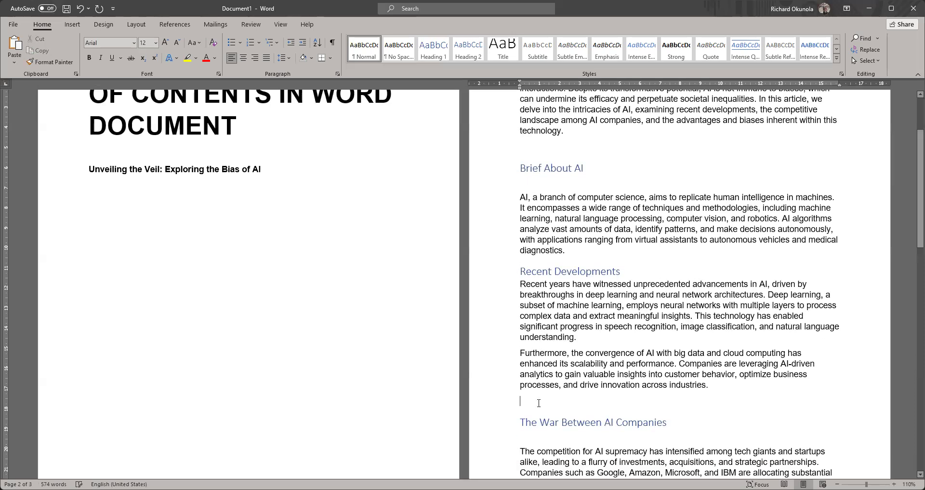
Delete the blank lines around The War Between AI Companies and before the Addressing paragraph
key("Delete")
scroll(539, 402, "down", 3)
left_click(547, 321)
key("Delete")
scroll(523, 325, "down", 2)
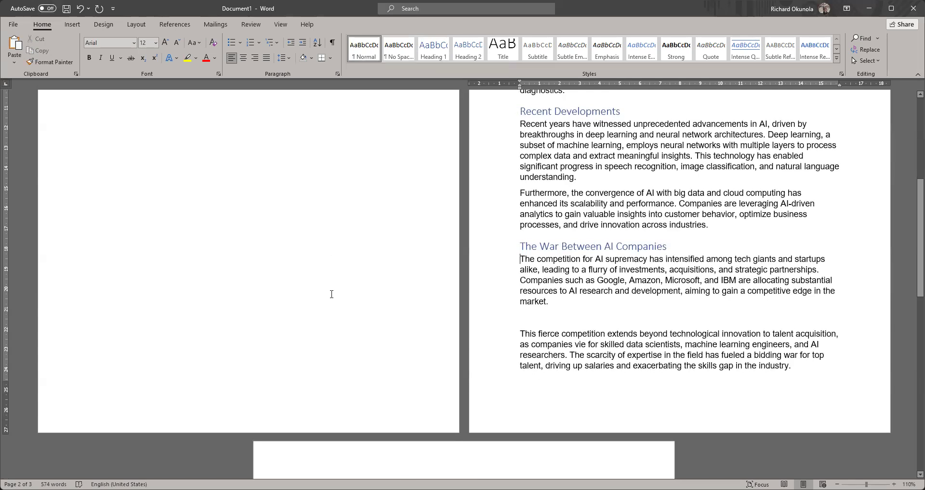
scroll(332, 294, "down", 9)
scroll(318, 309, "down", 5)
key("Delete")
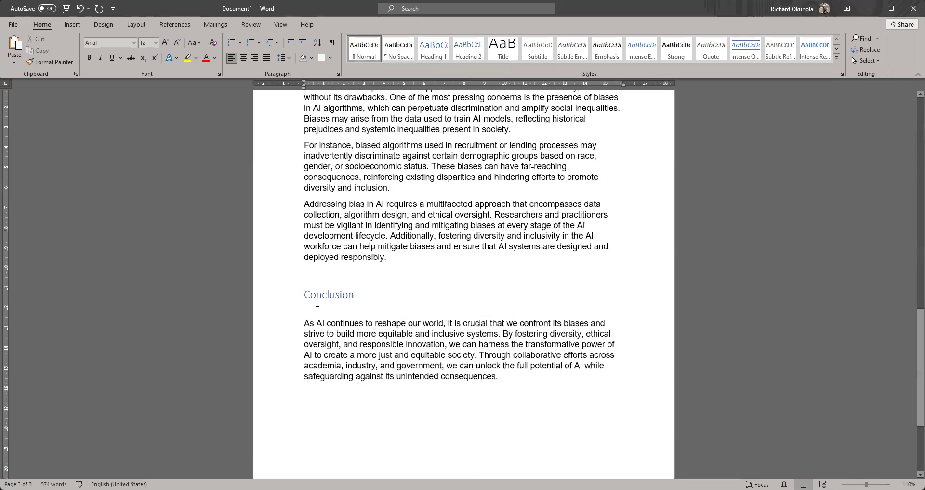
Insert Automatic Table 2 below the subtitle, listing the section headings with page numbers
scroll(316, 303, "up", 10)
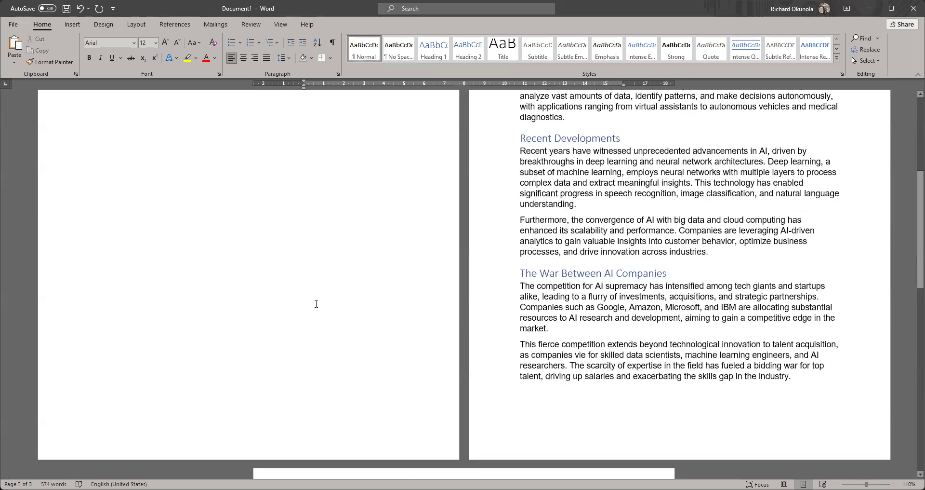
scroll(378, 241, "up", 5)
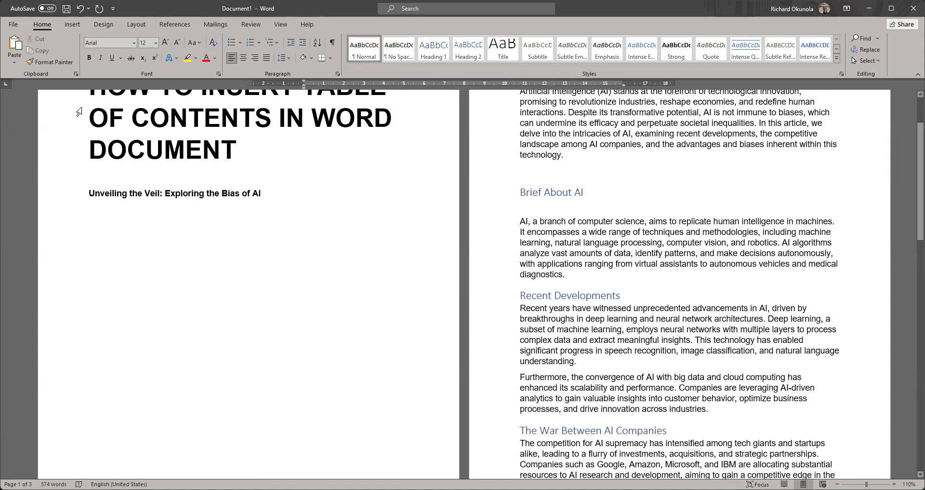
left_click(103, 242)
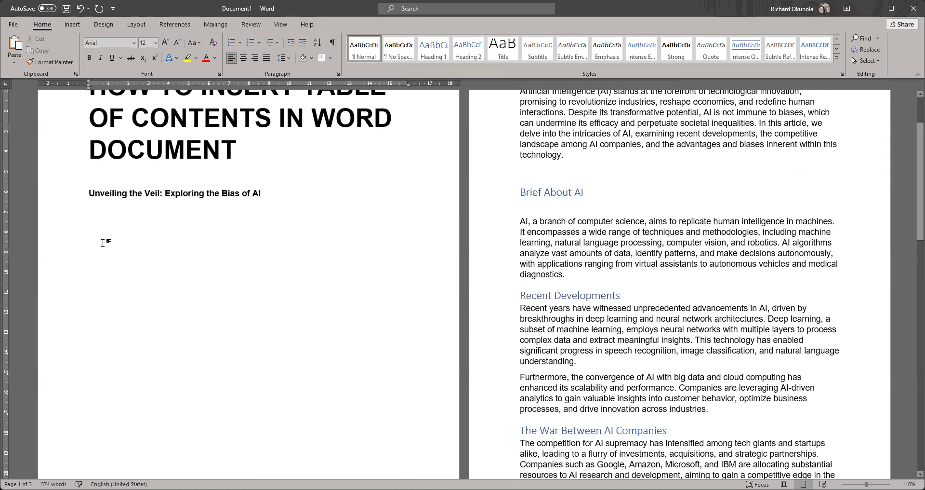
left_click(171, 25)
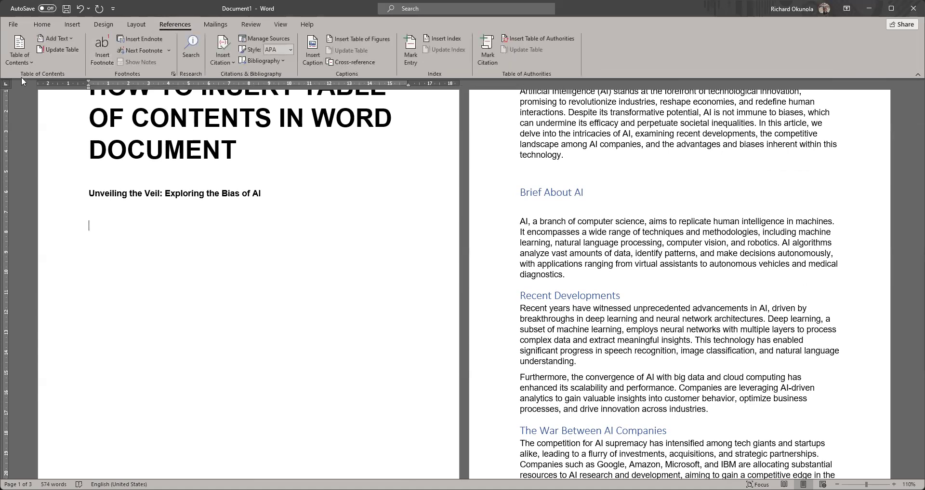
left_click(28, 61)
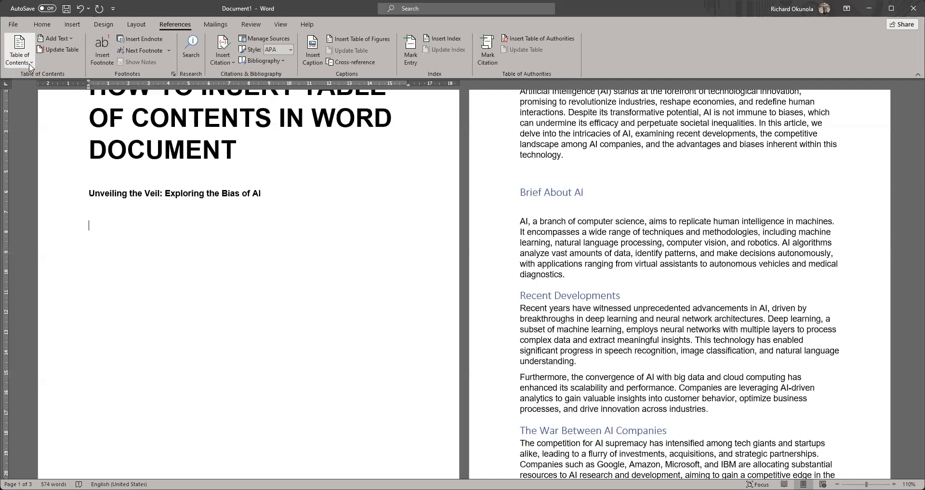
left_click(30, 63)
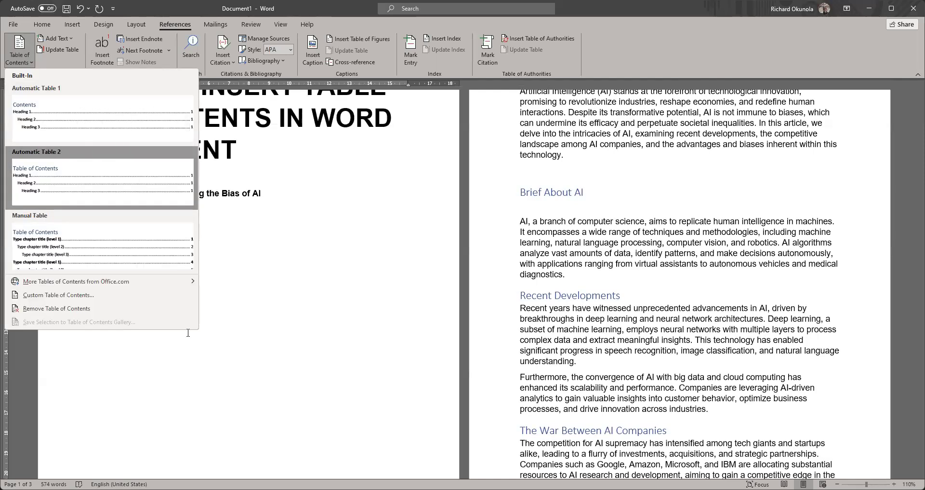
key("Return")
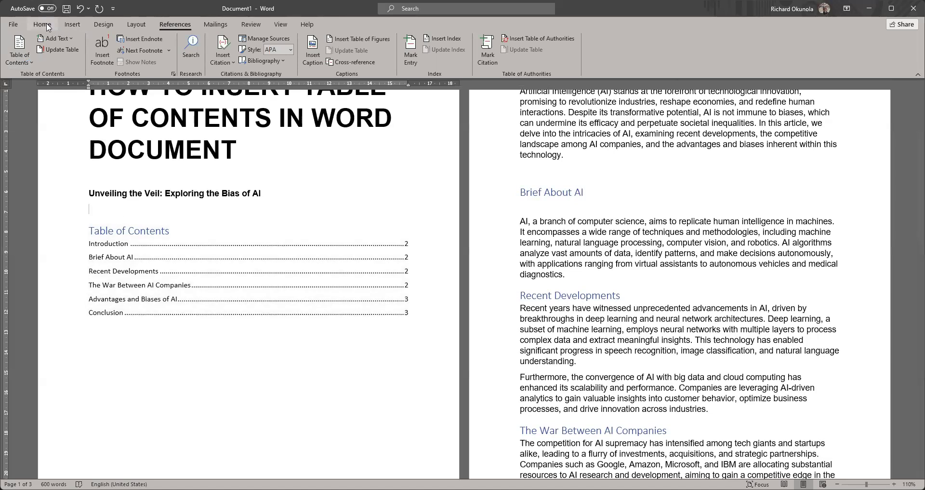
left_click(117, 247, "ctrl")
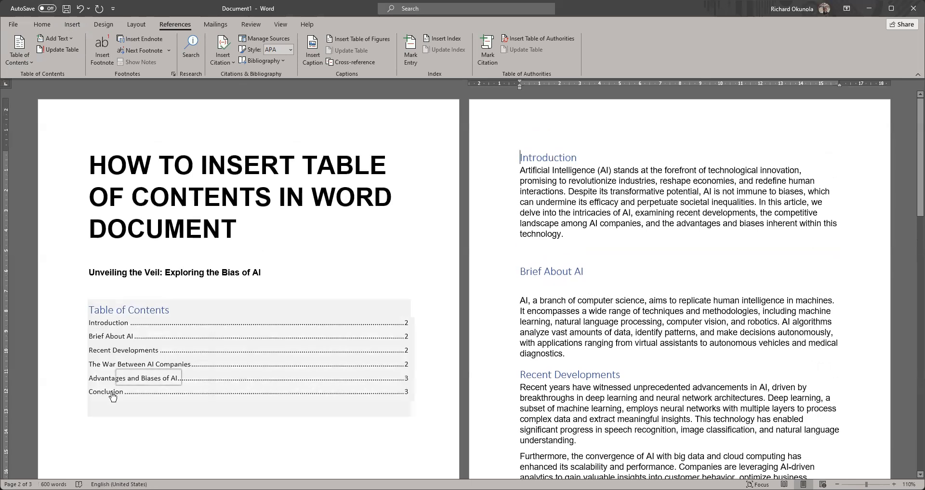
left_click(112, 392, "ctrl")
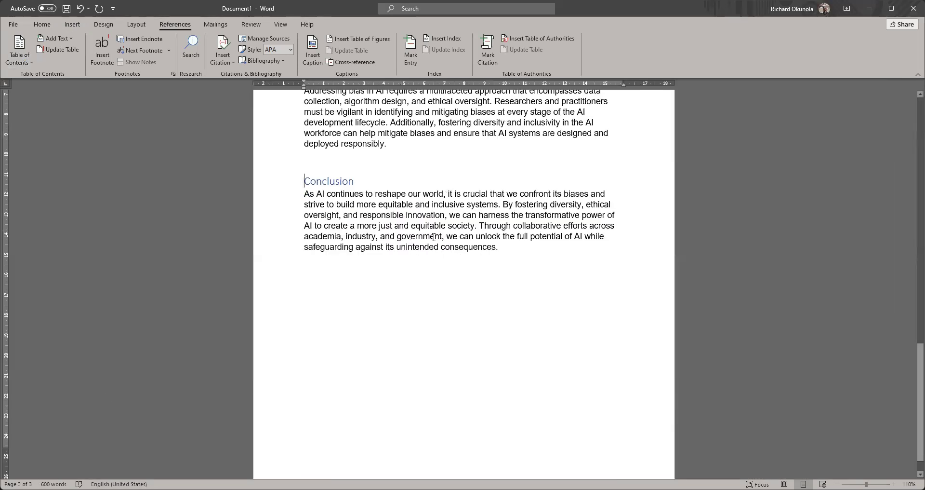
scroll(434, 237, "up", 15)
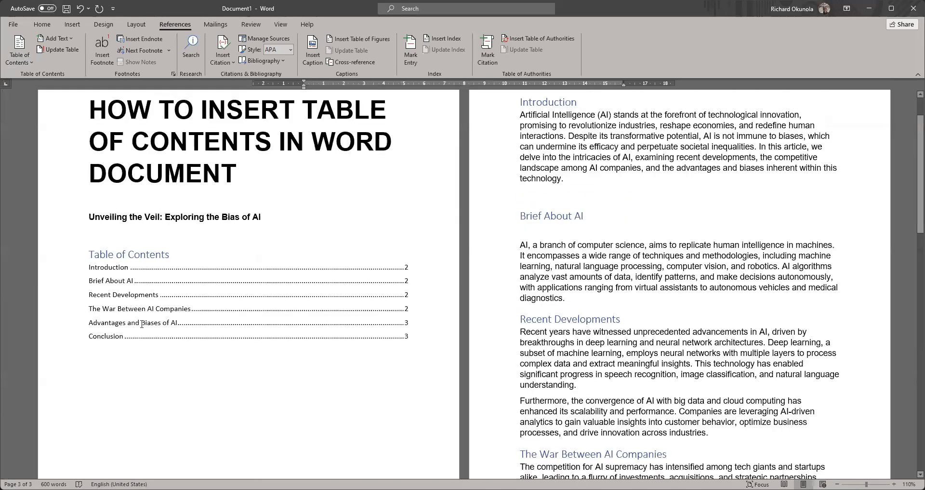
Move the Table of Contents onto its own page with a page break
scroll(98, 289, "up", 1)
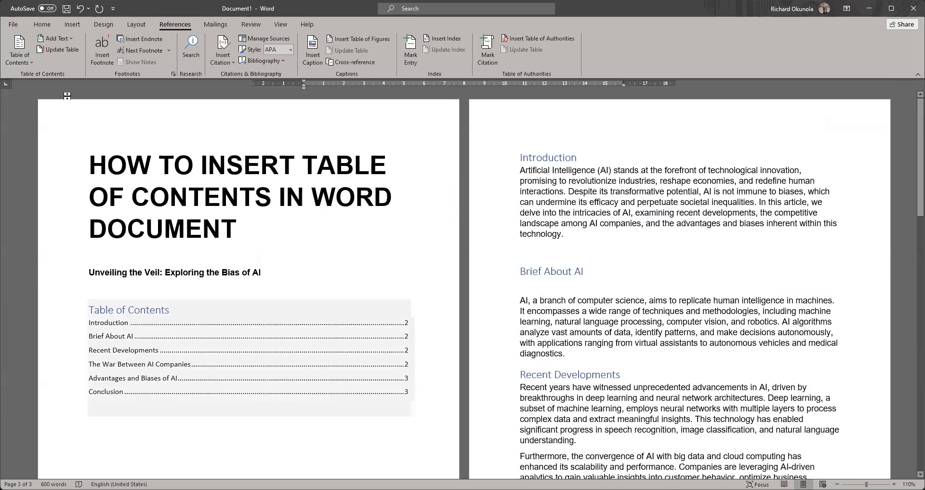
left_click(72, 24)
left_click(55, 61)
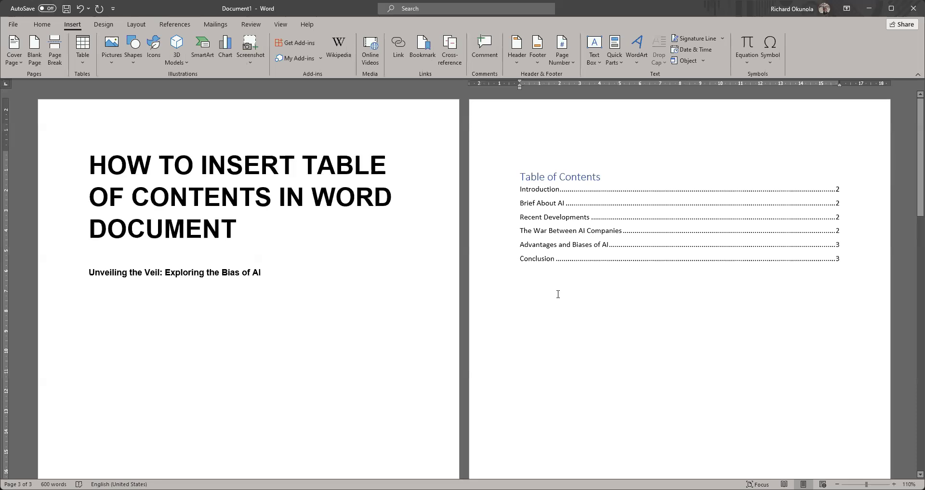
Delete the blank line under Brief About AI and add page numbers at the bottom of each page
scroll(558, 294, "down", 8)
scroll(559, 294, "down", 2)
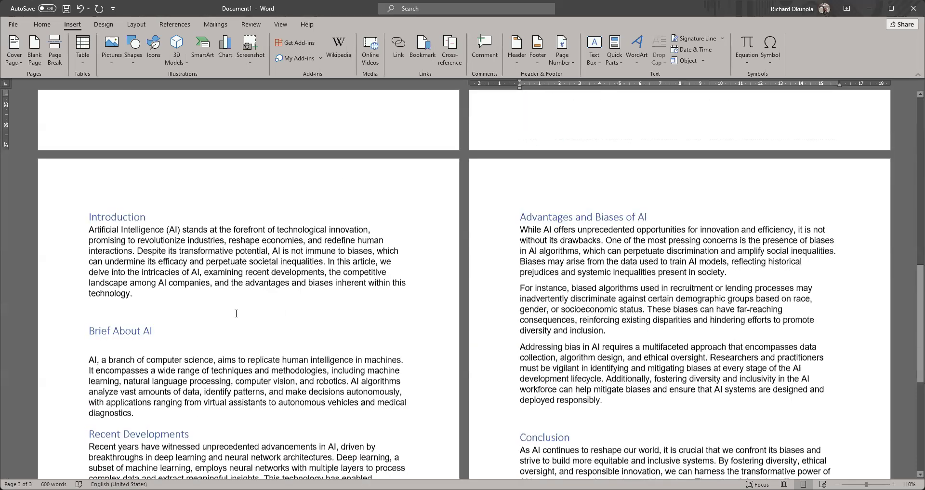
left_click(135, 344)
key("BackSpace")
scroll(135, 344, "down", 3)
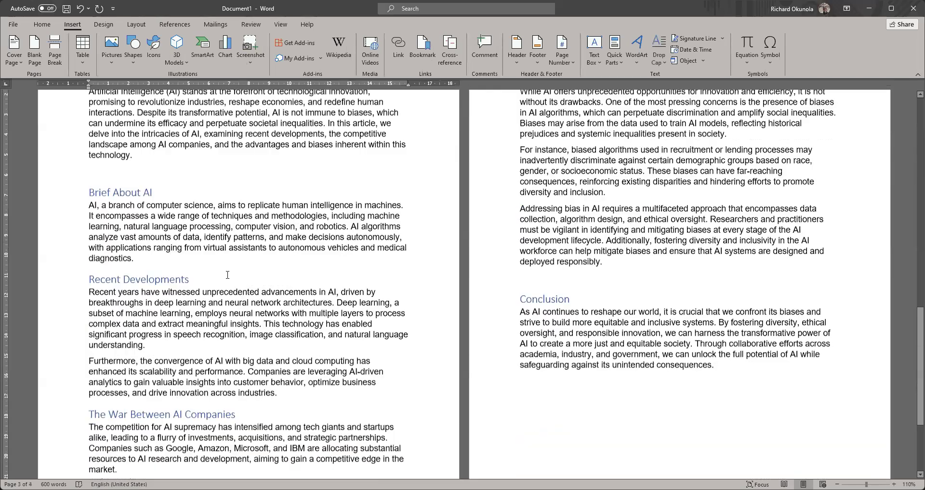
scroll(248, 270, "up", 2)
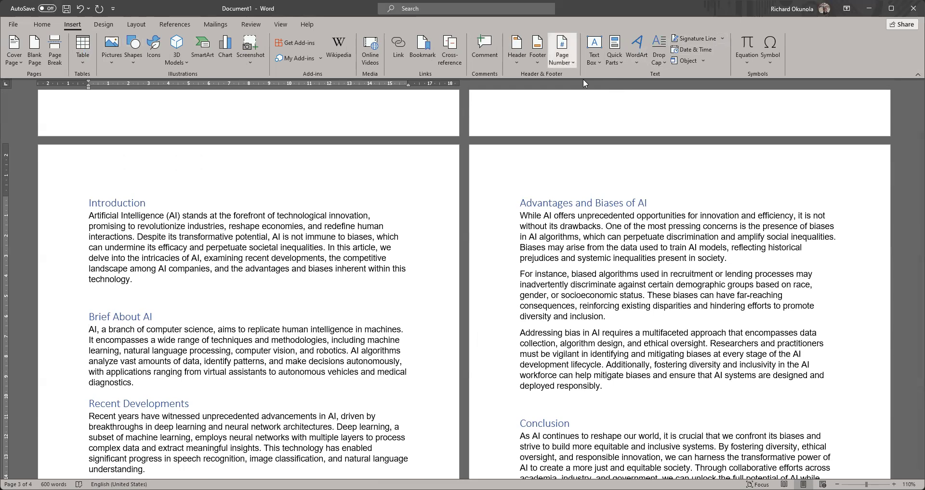
double_click(674, 264)
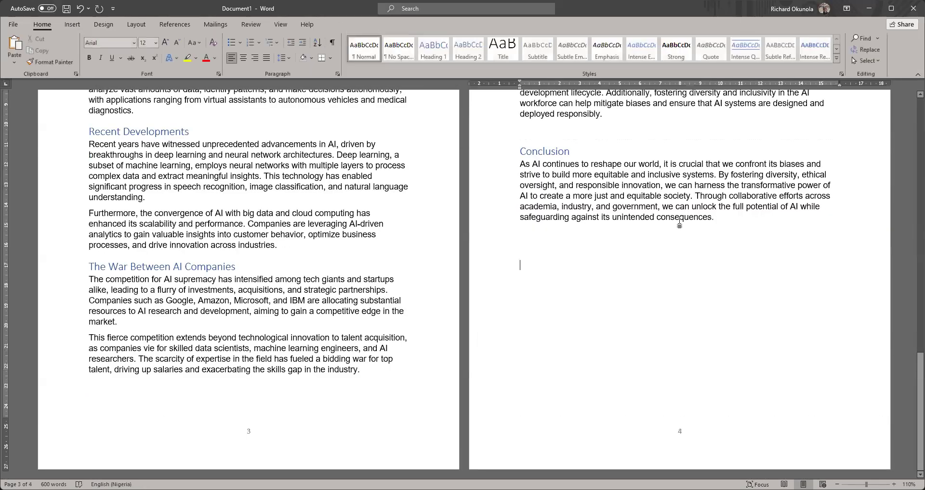
Check the page numbers on pages 3 and 4, then click inside the Table of Contents
scroll(697, 331, "up", 4)
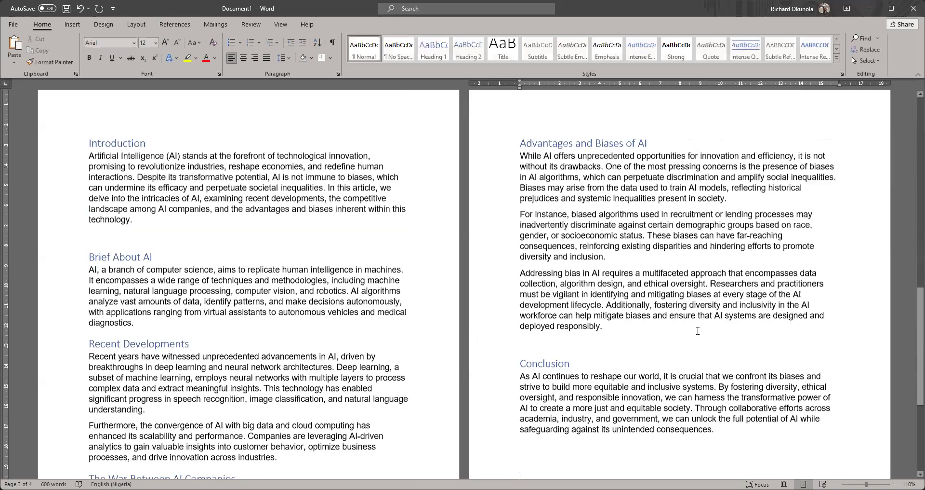
scroll(697, 331, "down", 2)
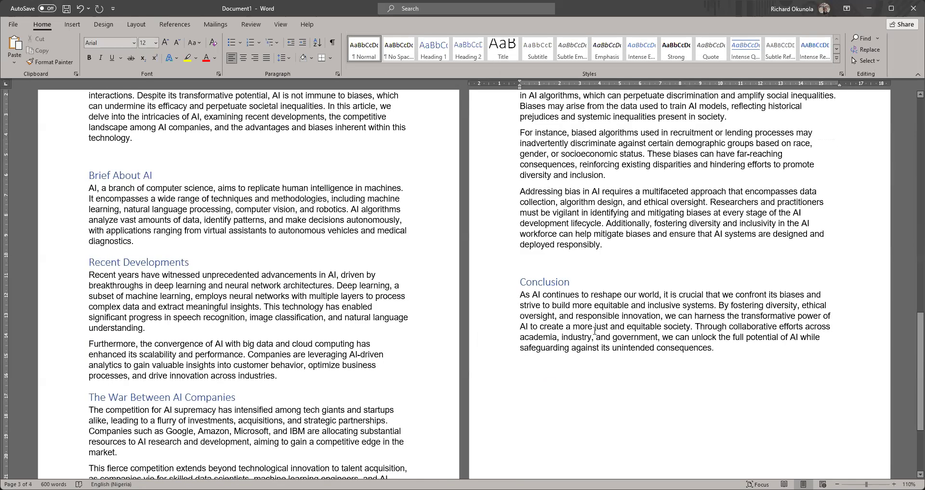
scroll(683, 399, "down", 3)
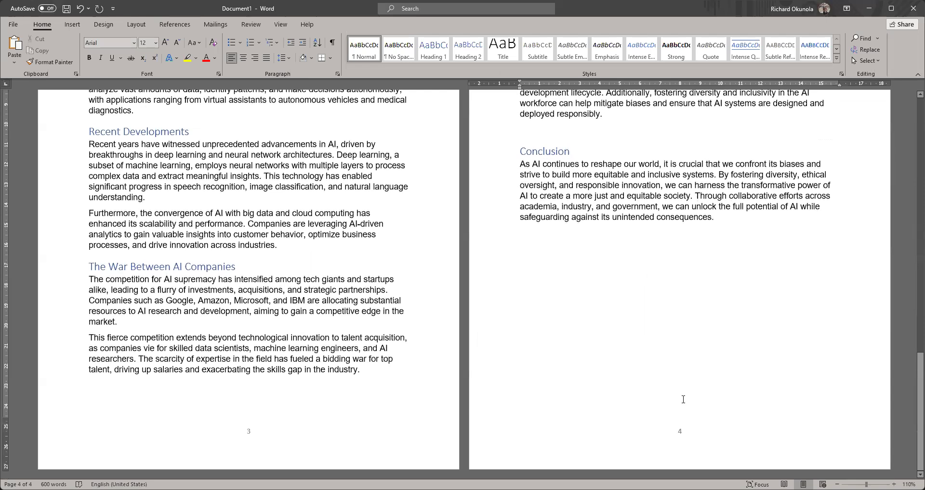
scroll(689, 361, "up", 15)
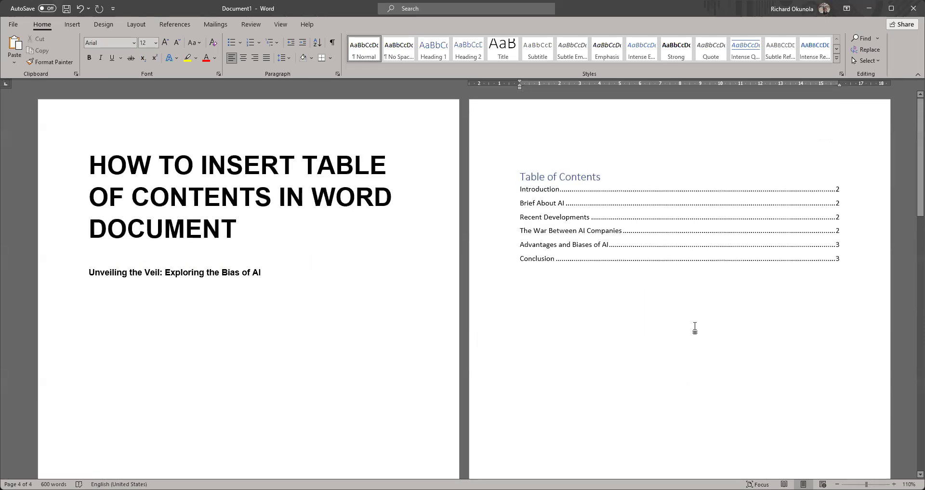
left_click(668, 246)
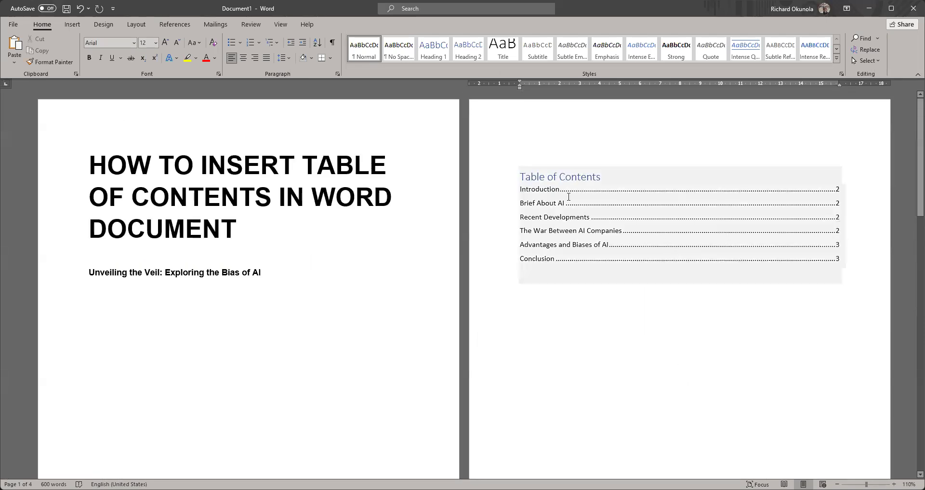
Update the entire Table of Contents so its six sections show pages 3–4
left_click(562, 160)
left_click(443, 249)
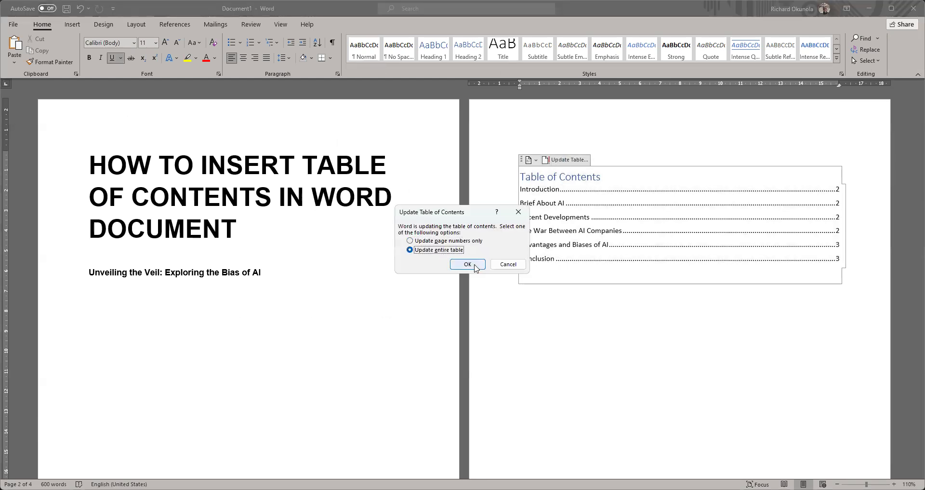
left_click(467, 264)
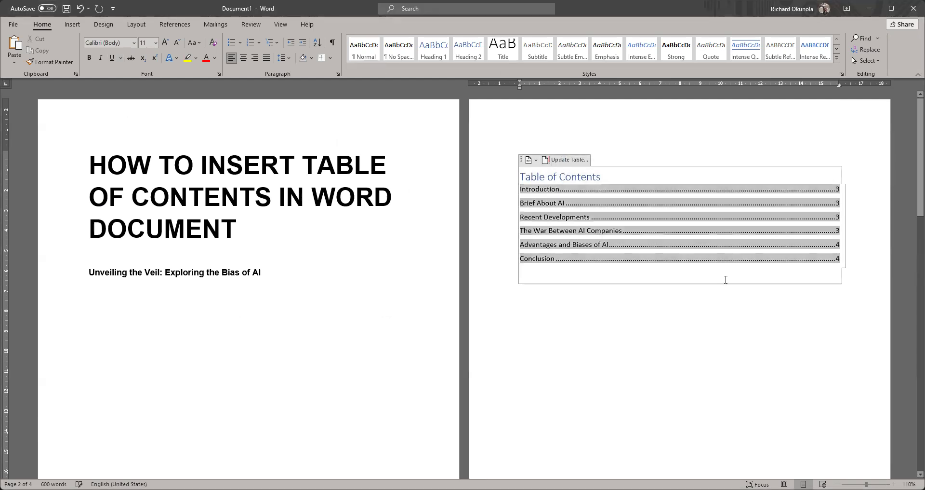
left_click(833, 276)
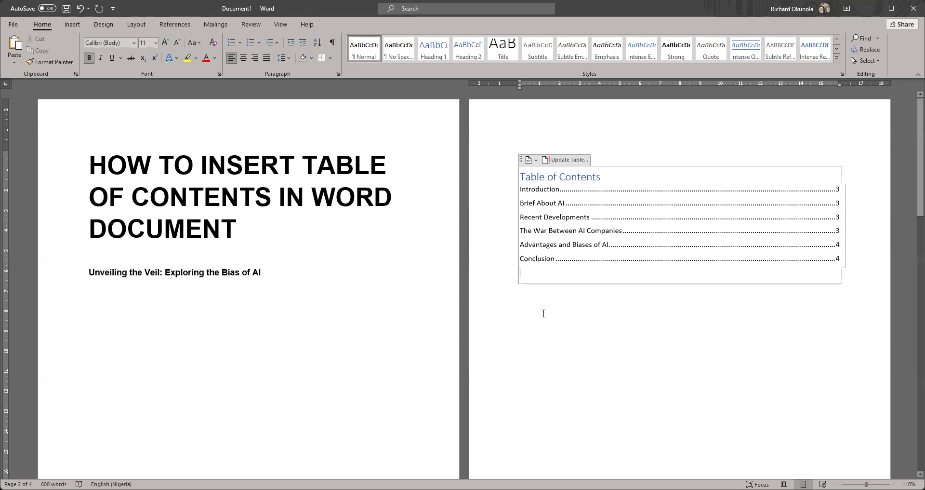
Delete the empty line above the contents and reformat the whole Table of Contents to Arial 12 pt
left_click(520, 130)
key("Delete")
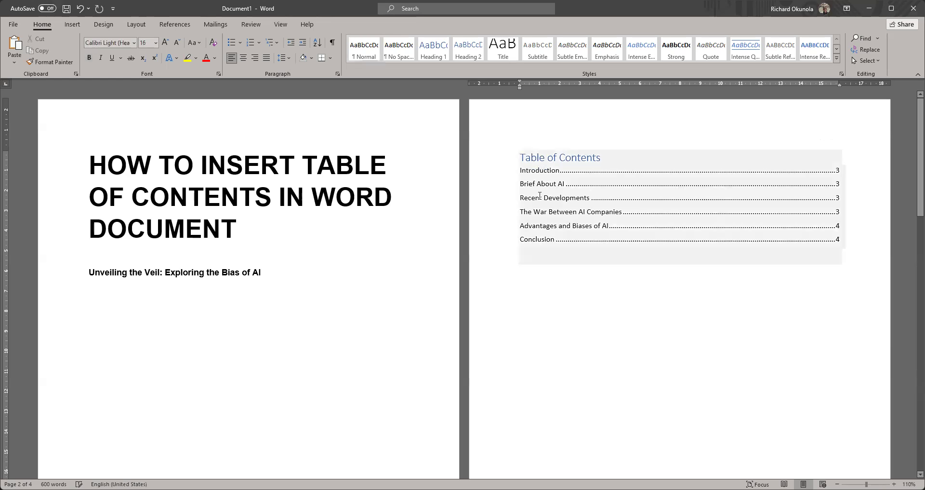
left_click(539, 195)
left_click(521, 150)
left_click(107, 42)
type("Arial")
key("Tab")
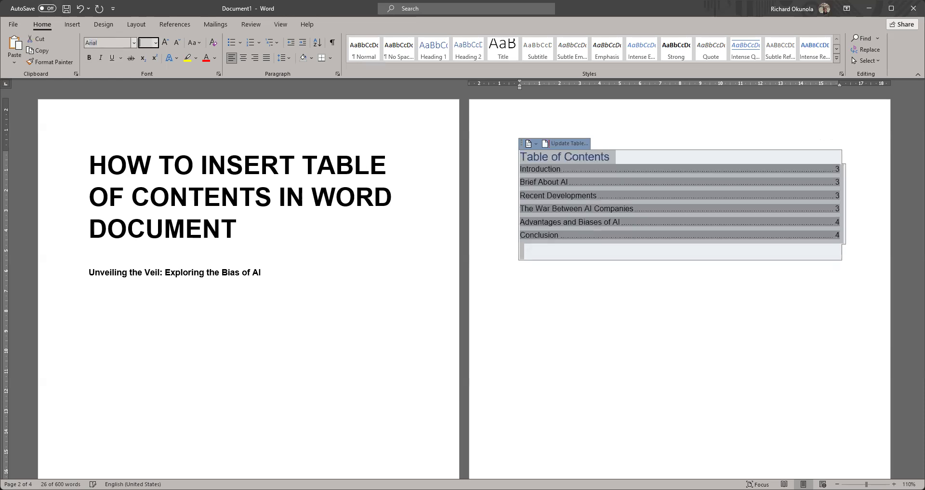
left_click(546, 328)
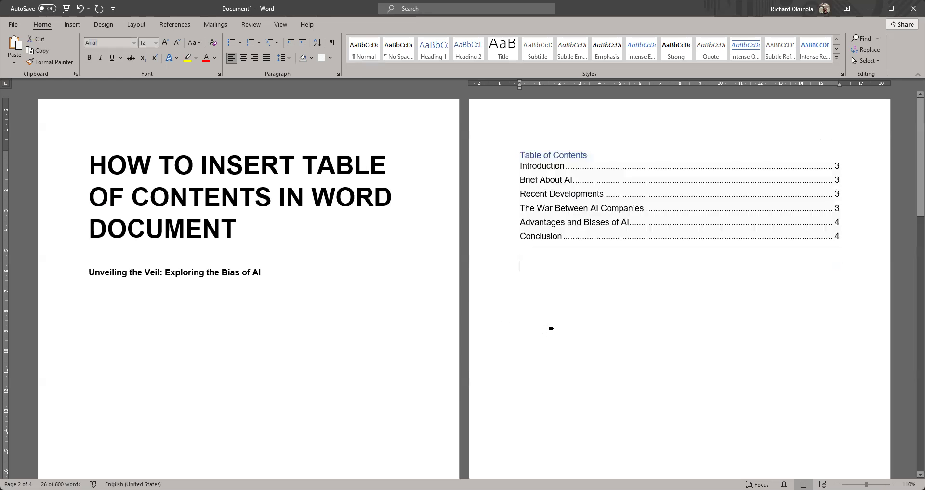
scroll(546, 329, "down", 10)
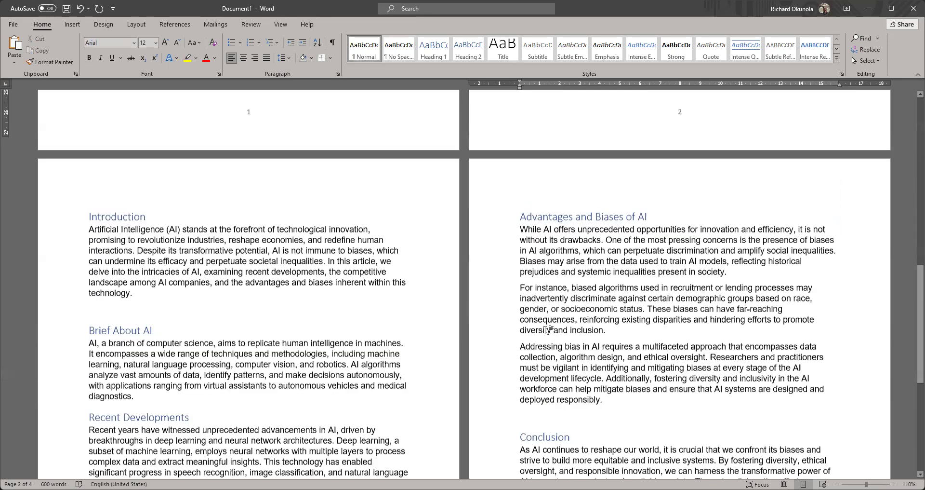
scroll(546, 329, "up", 10)
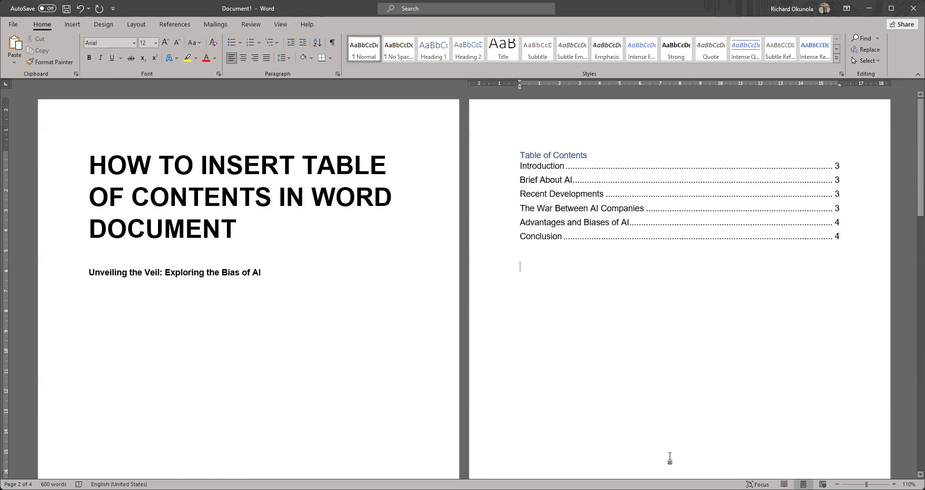